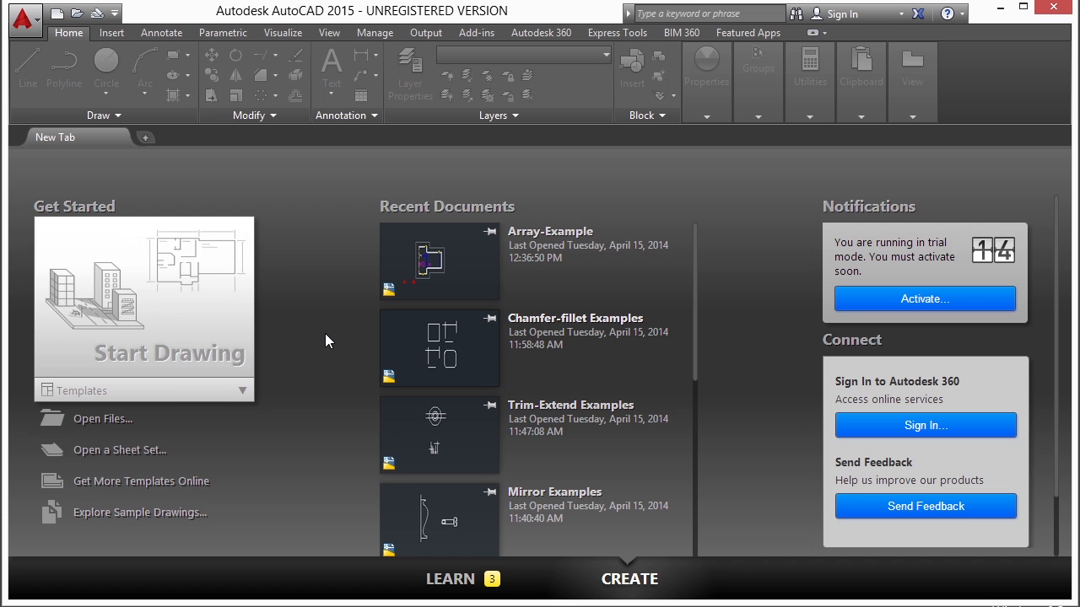
# - Open the drawing Array-Example.dwg
pyautogui.click(97, 418)
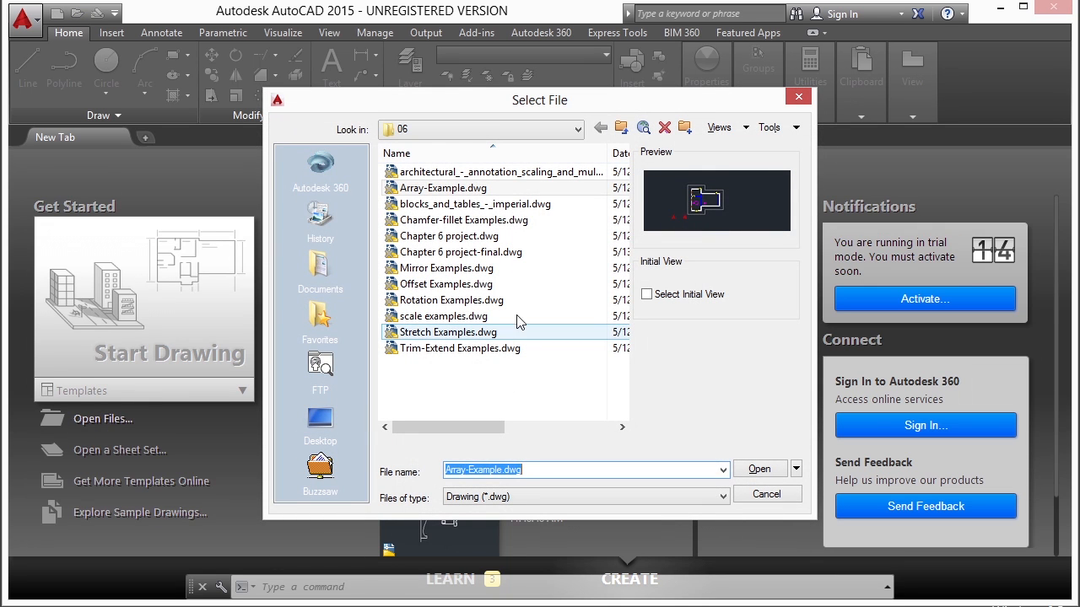
pyautogui.click(468, 189)
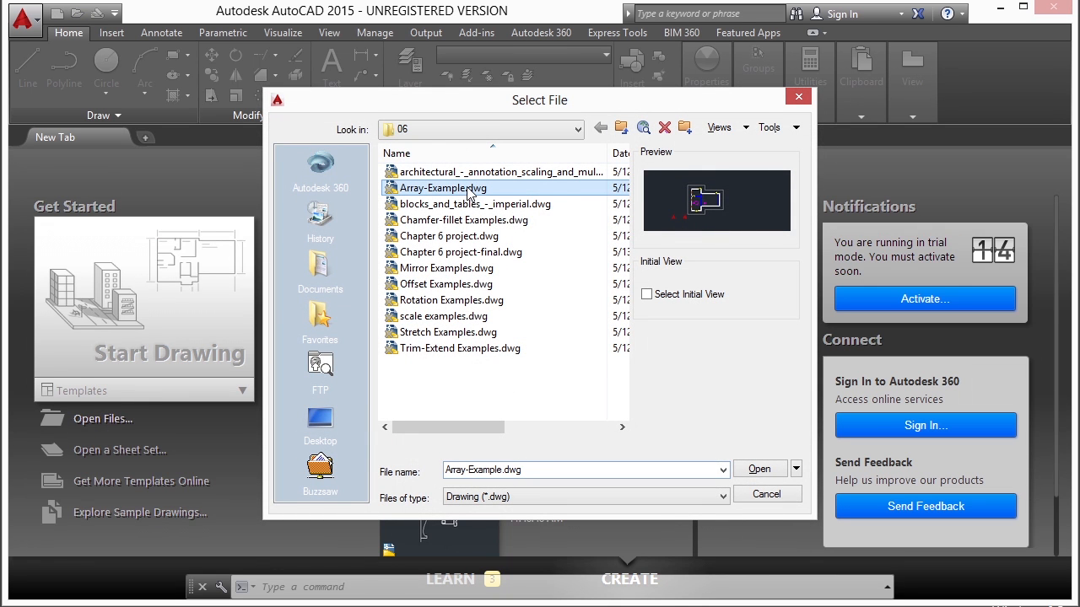
pyautogui.click(759, 470)
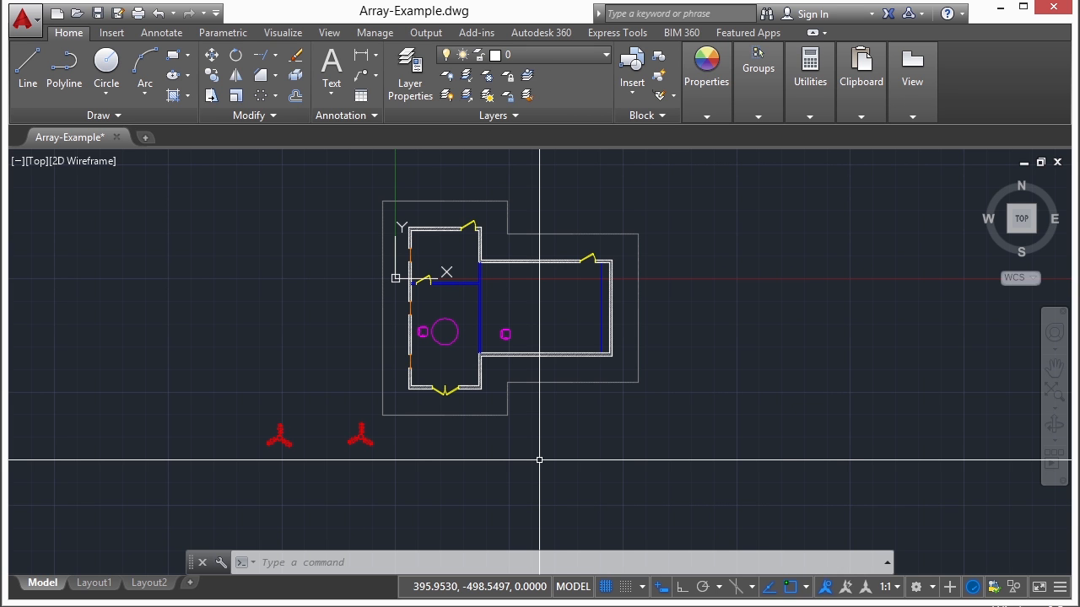
# - Offset the outer boundary polyline around the building outward by 60 units
pyautogui.write('of')
pyautogui.press('Return')
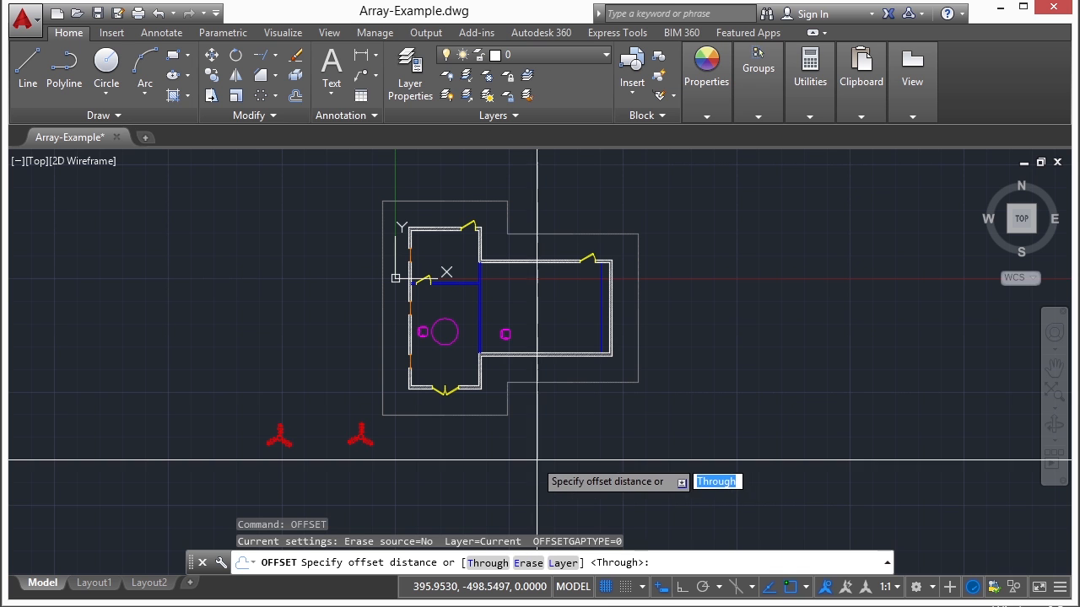
pyautogui.write('60')
pyautogui.press('Return')
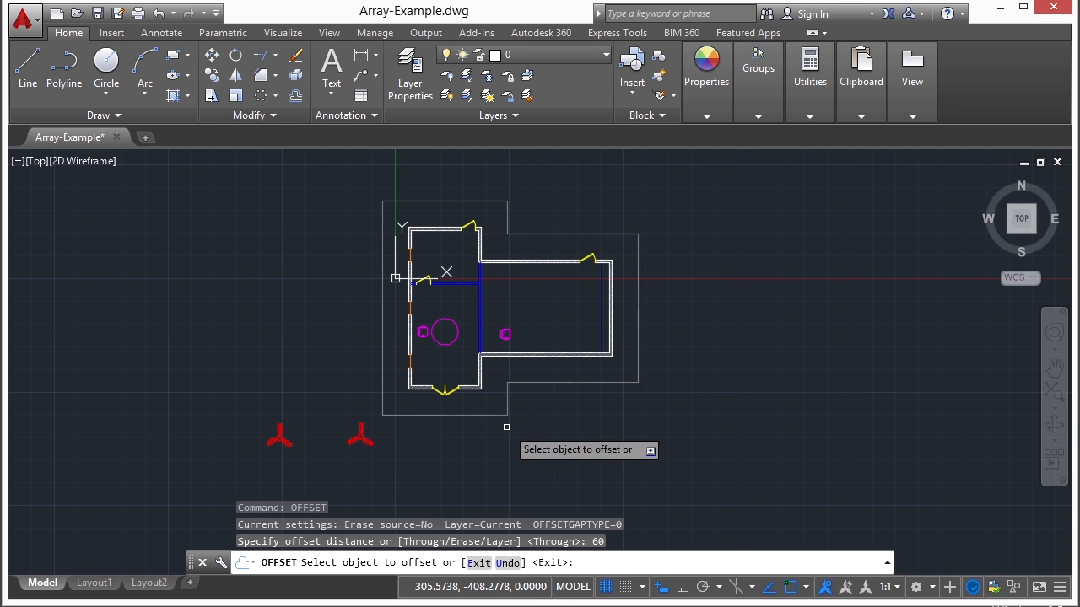
pyautogui.click(382, 366)
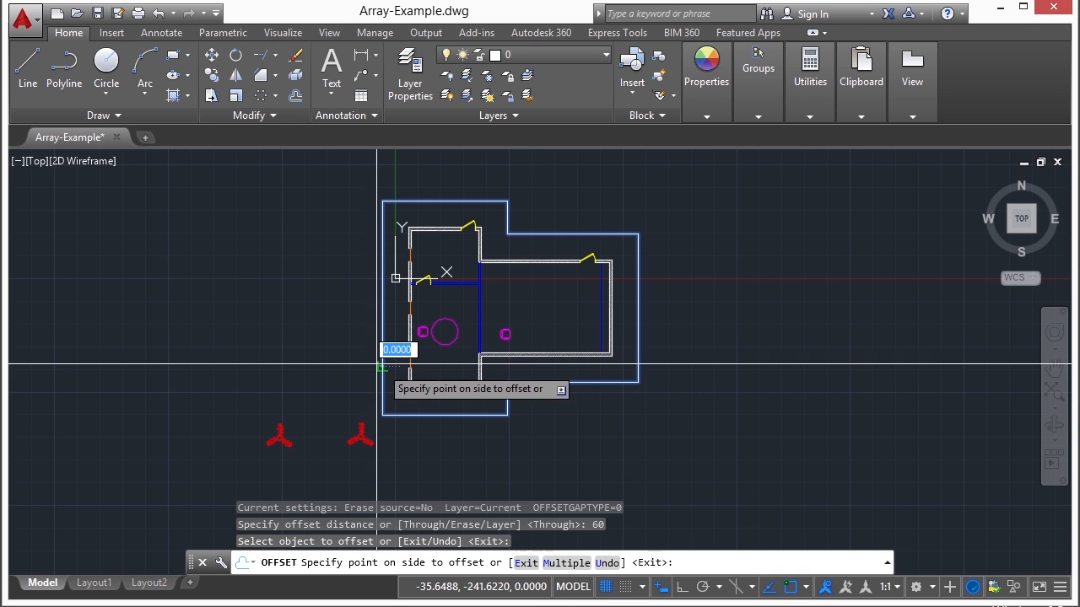
pyautogui.click(315, 357)
pyautogui.press('Return')
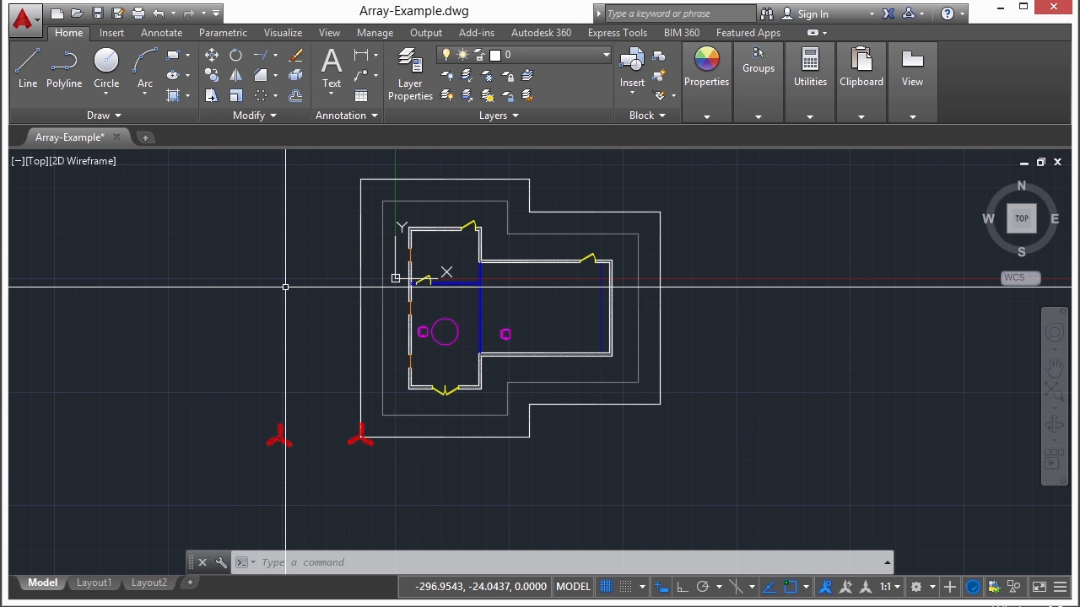
pyautogui.write('array')
pyautogui.press('Escape')
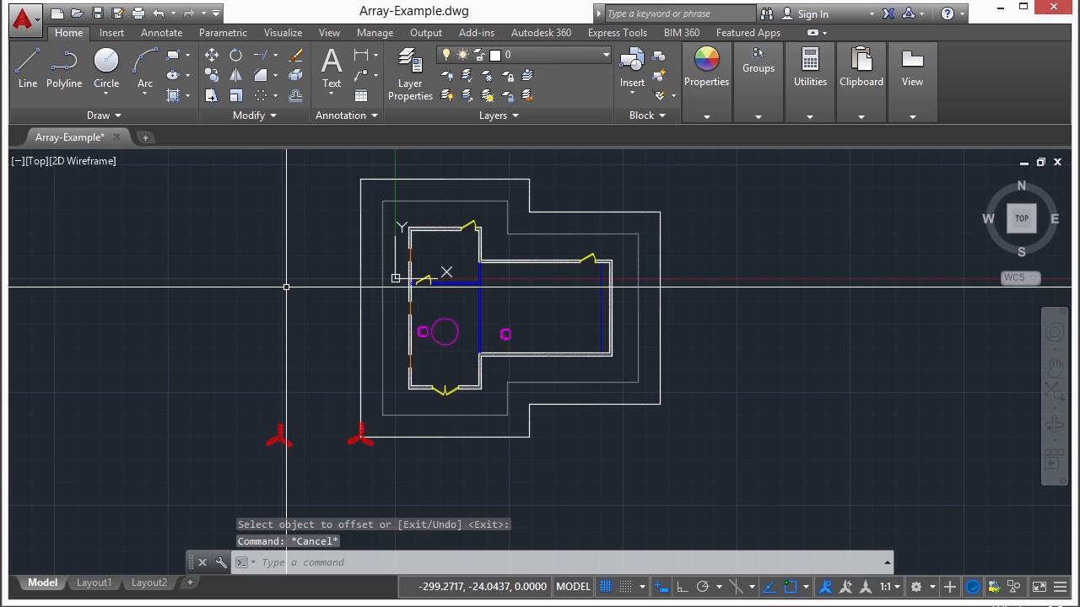
pyautogui.write('ar')
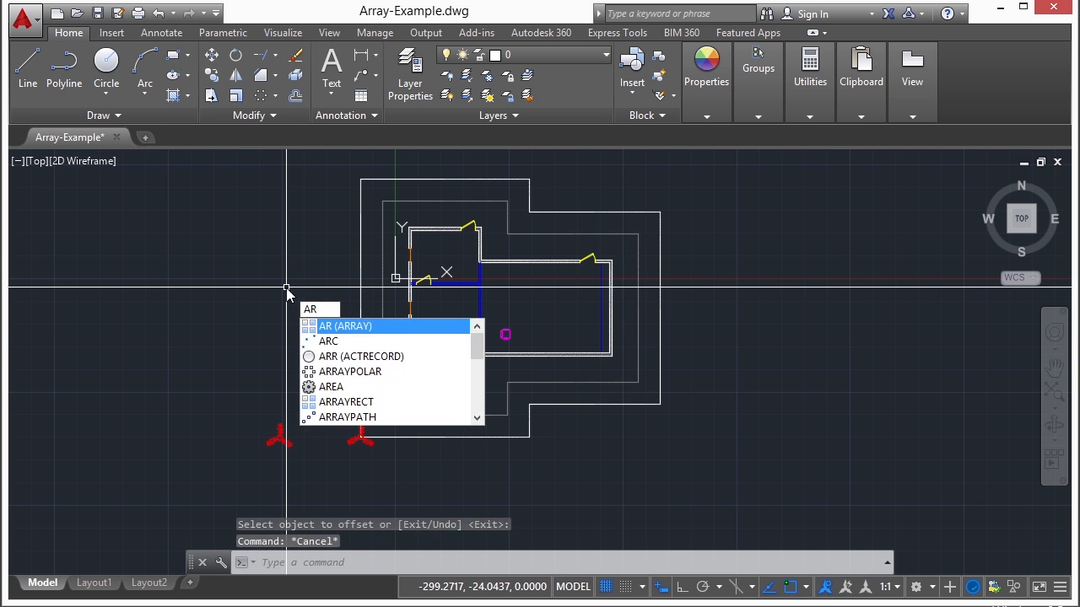
pyautogui.press('Escape')
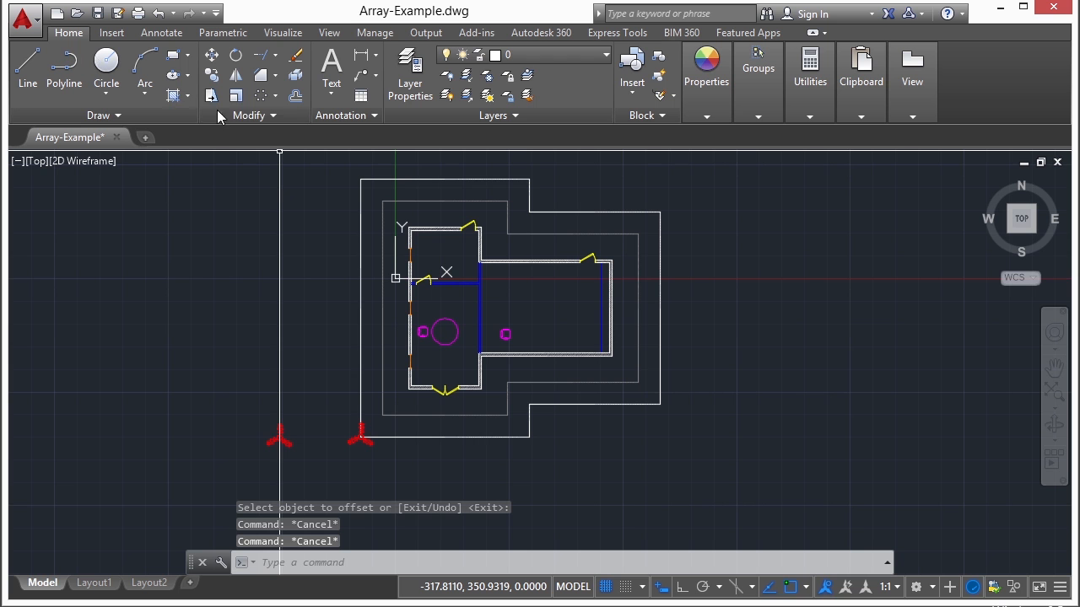
pyautogui.click(274, 98)
pyautogui.click(313, 154)
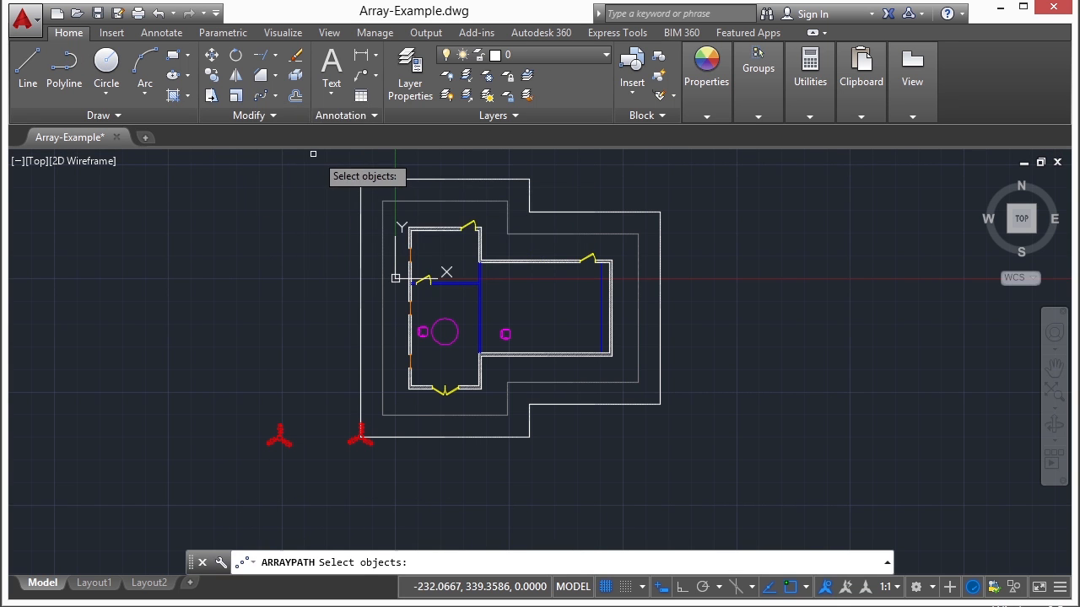
pyautogui.press('Escape')
# - Create a path array of the red plant symbol at the lower-left corner, using the new offset polyline as the path
pyautogui.write('a')
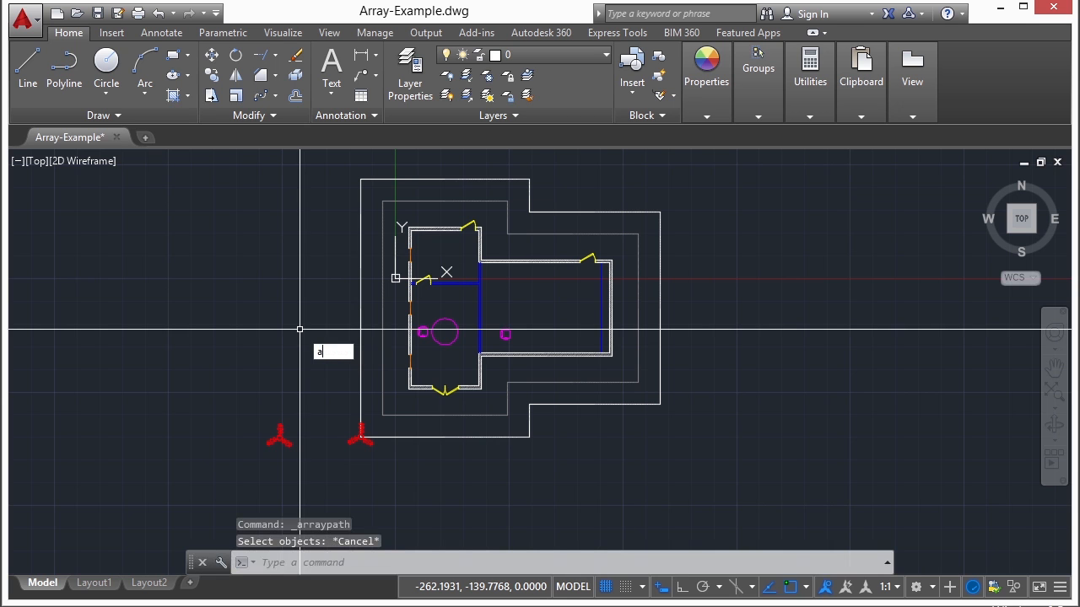
pyautogui.write('rray')
pyautogui.press('Return')
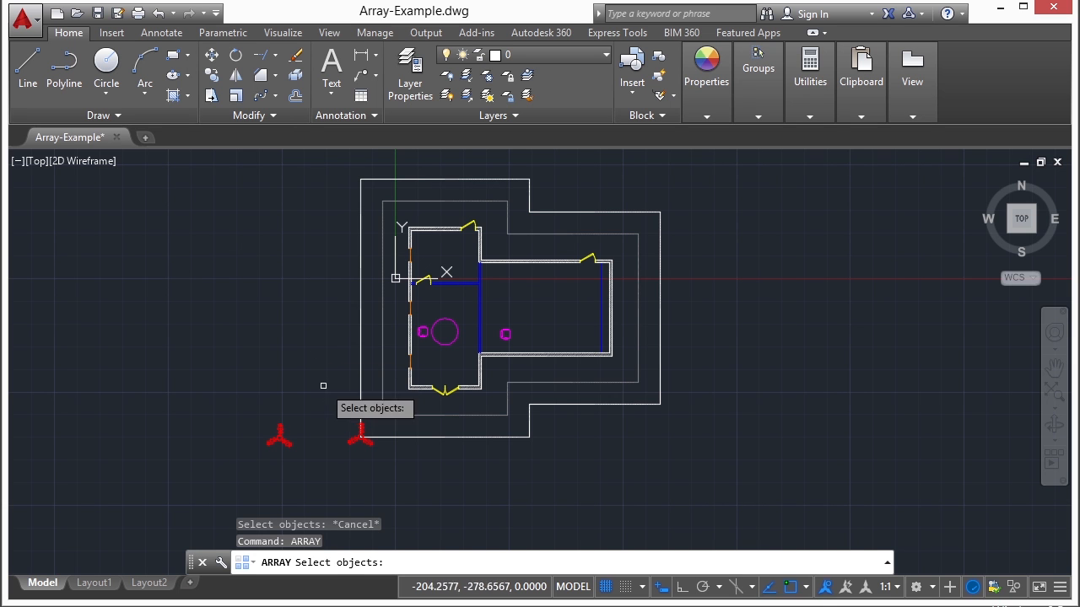
pyautogui.scroll(4, 351, 434)
pyautogui.click(354, 429)
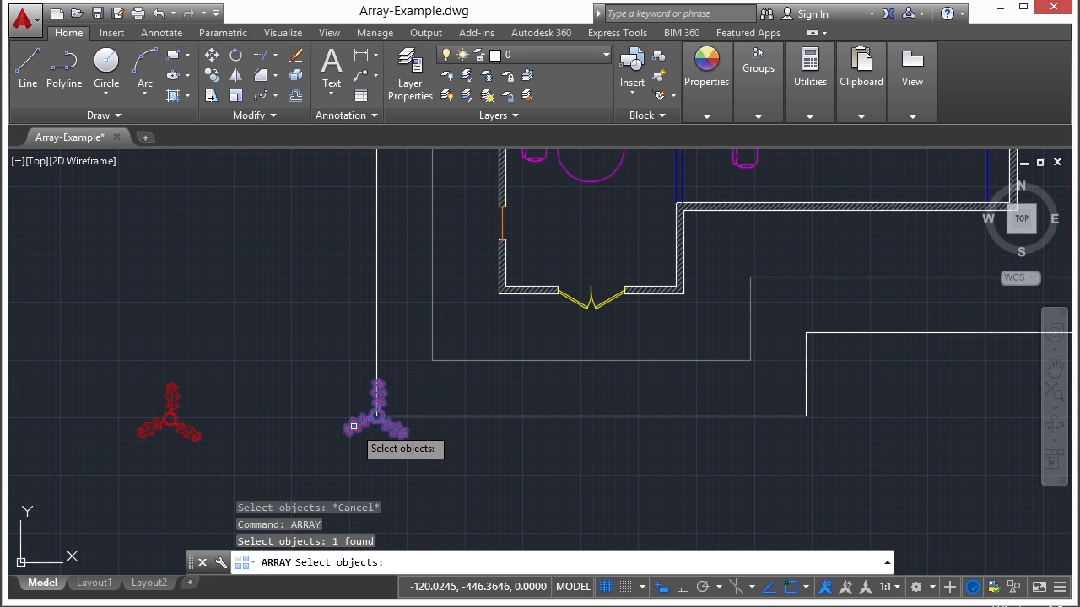
pyautogui.press('Return')
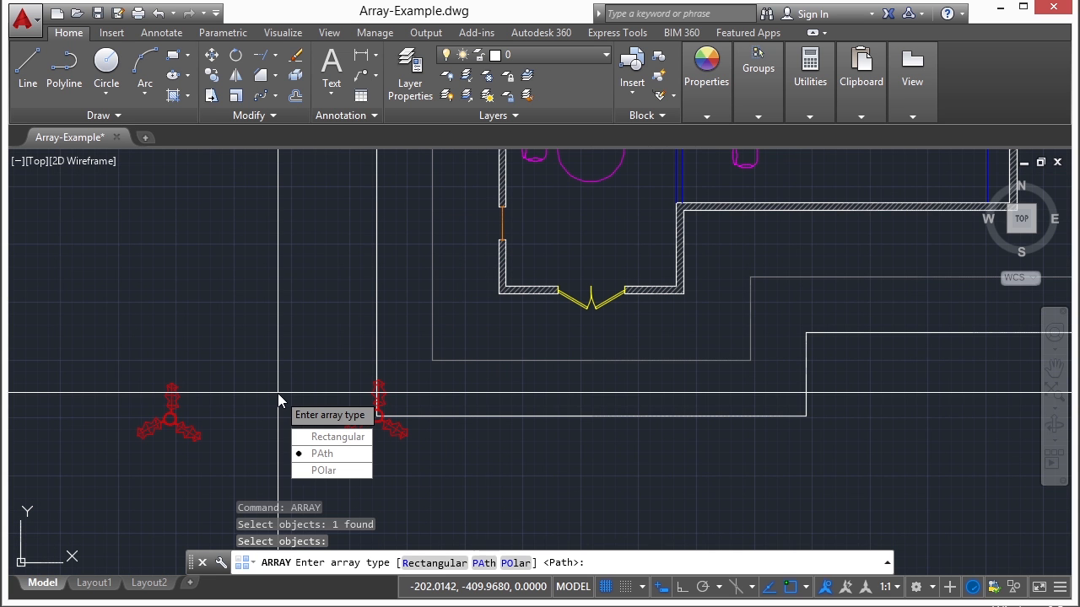
pyautogui.click(338, 456)
pyautogui.scroll(-2, 279, 396)
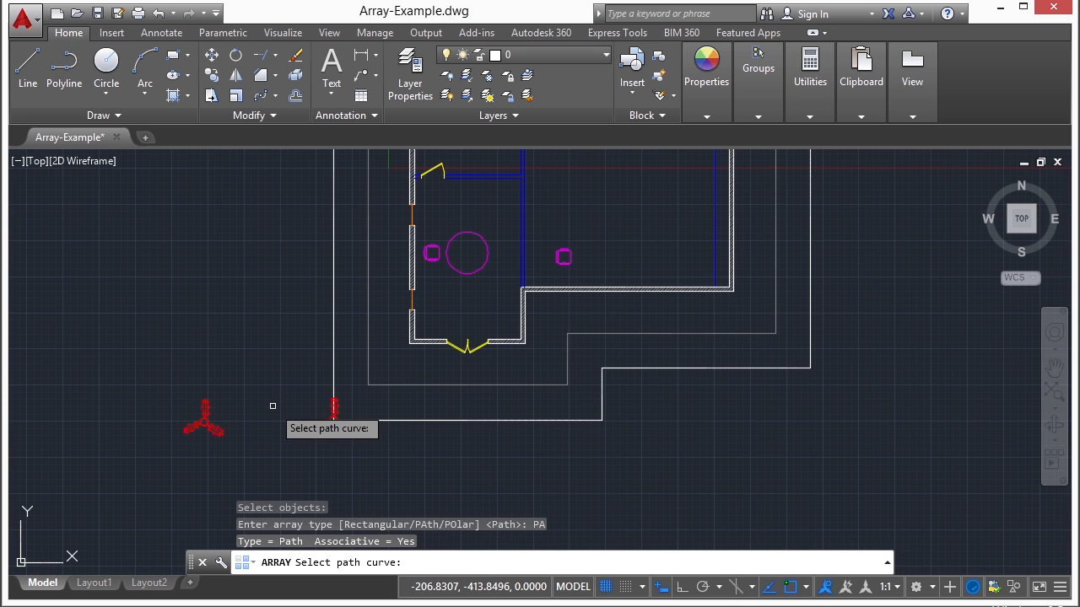
pyautogui.click(334, 362)
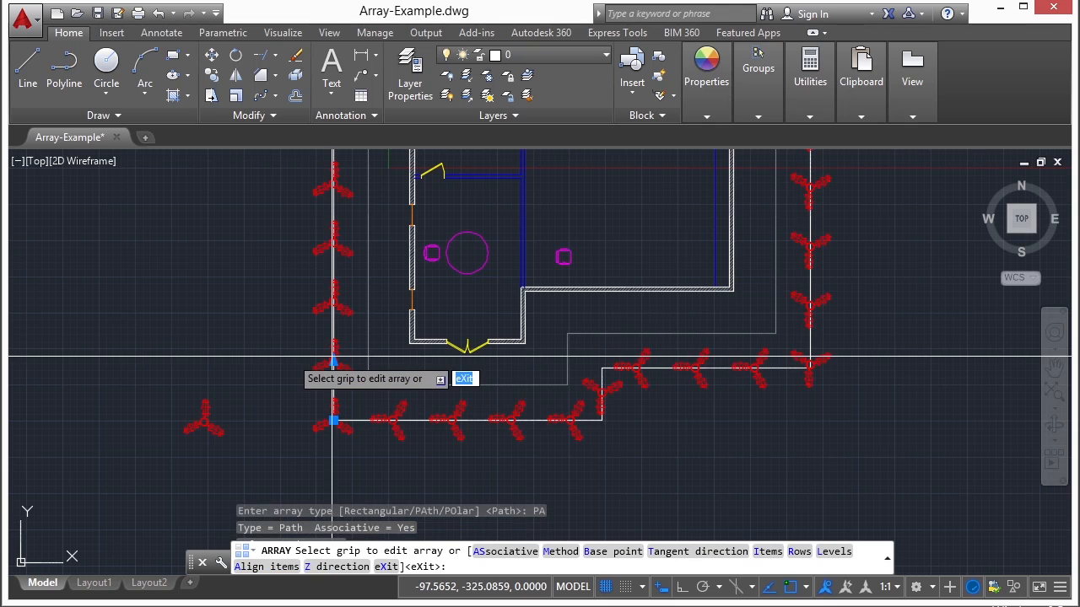
pyautogui.scroll(-2, 334, 372)
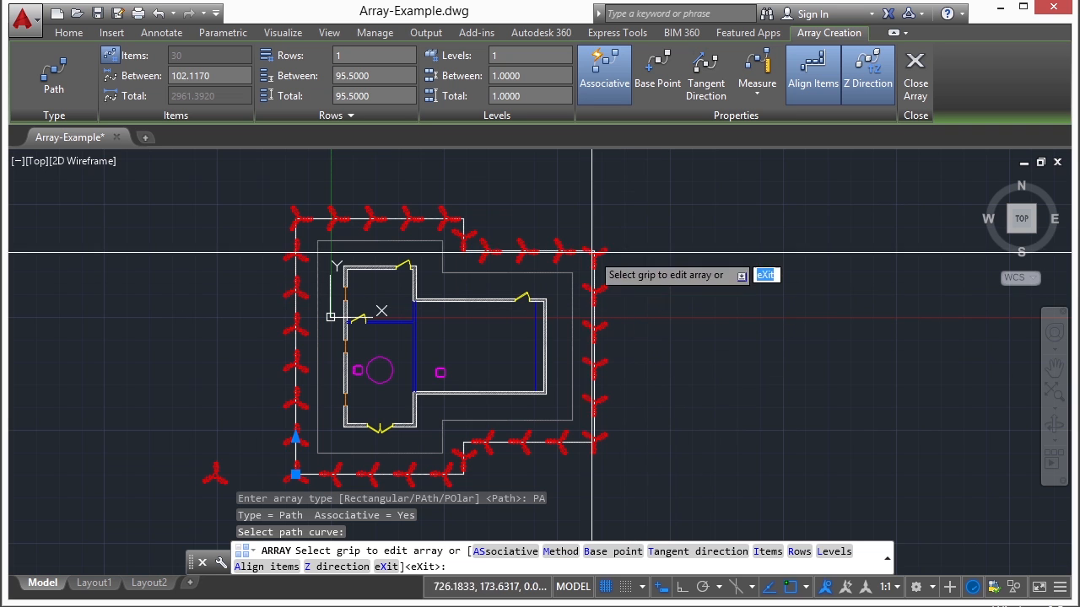
# - Enable a custom item count for the path array and set it to 20 items
pyautogui.click(111, 55)
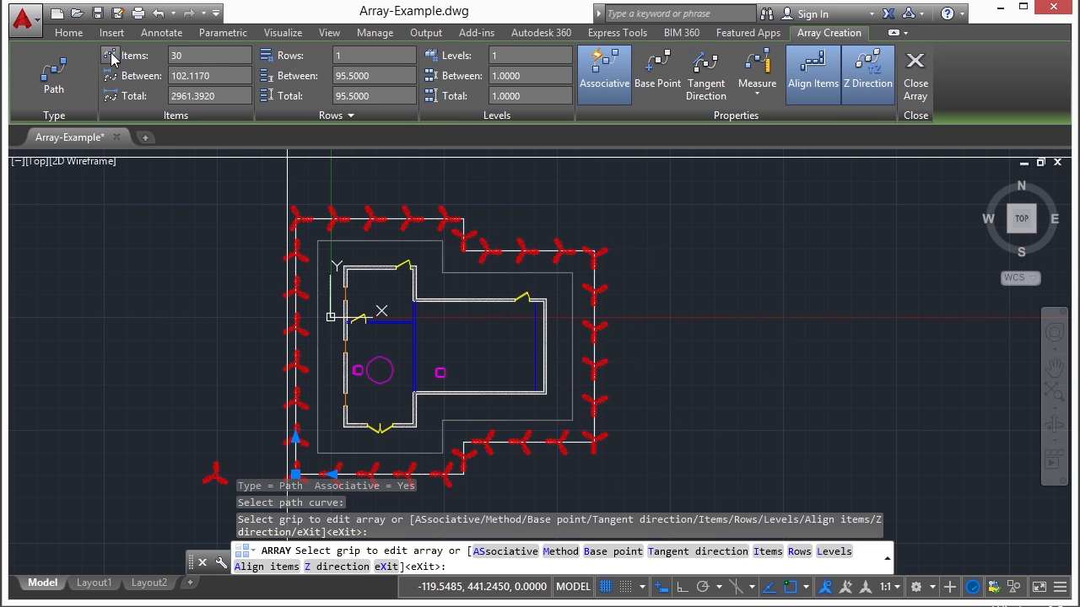
pyautogui.click(190, 55)
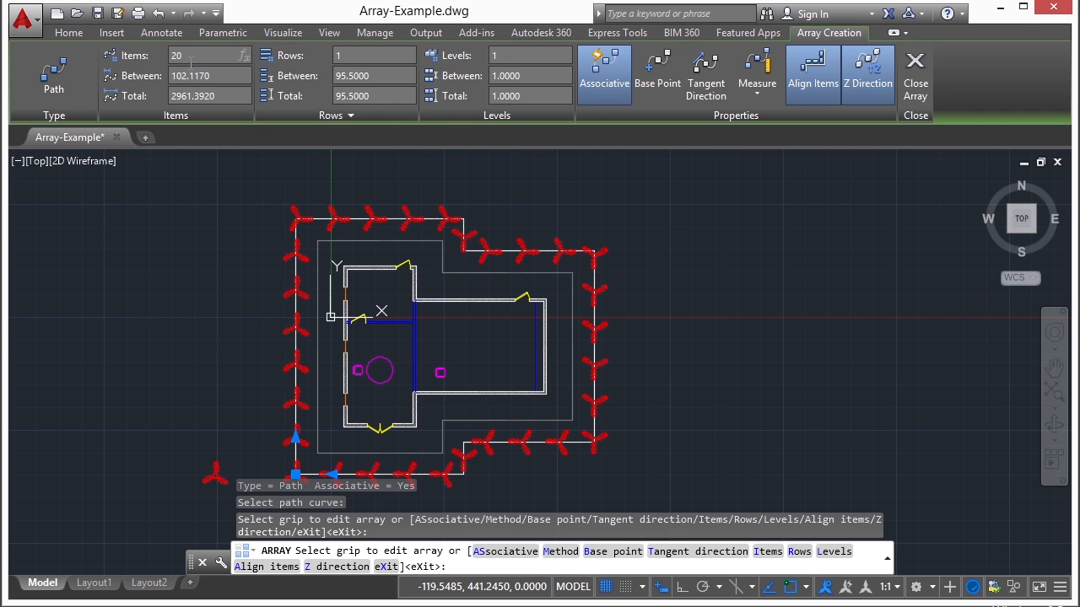
pyautogui.write('20')
pyautogui.press('Return')
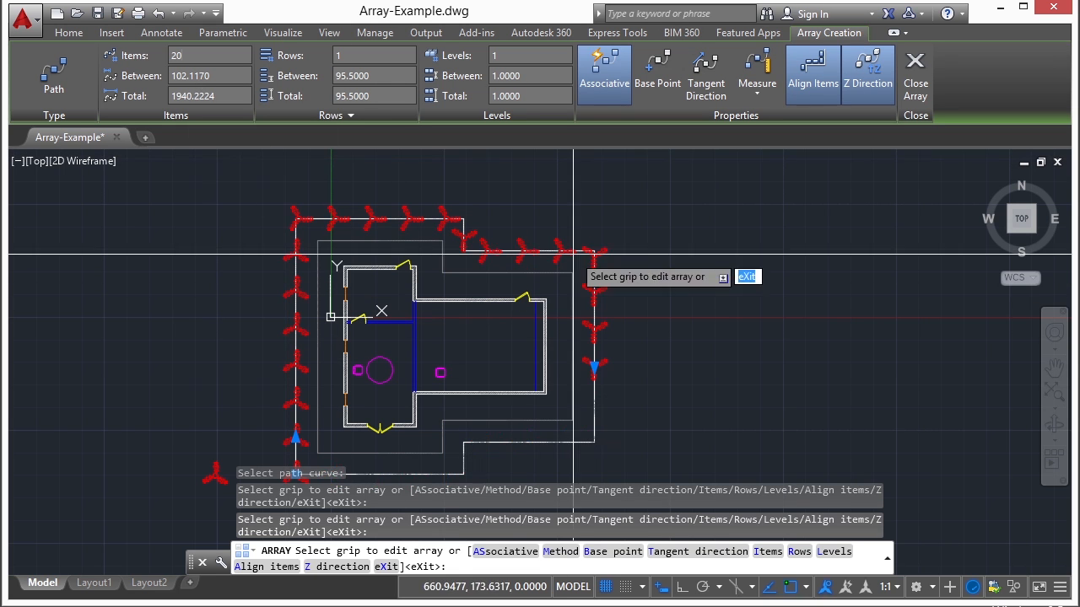
# - Toggle Align Items to compare orientations and leave it off, so the plant symbols do not rotate along the path
pyautogui.moveTo(696, 273); pyautogui.dragTo(696, 244, button='middle')
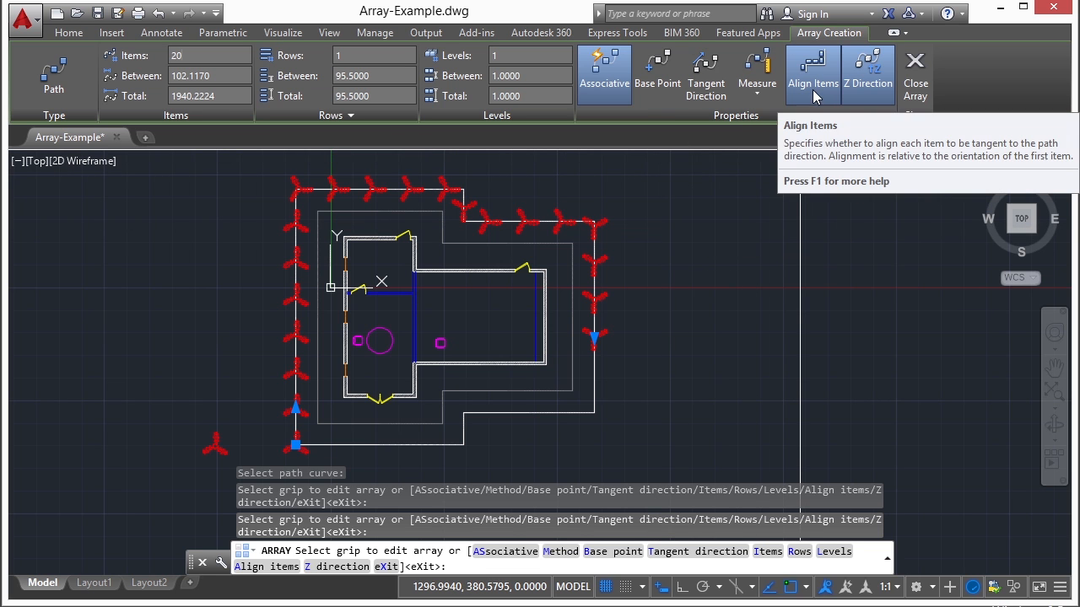
pyautogui.click(757, 99)
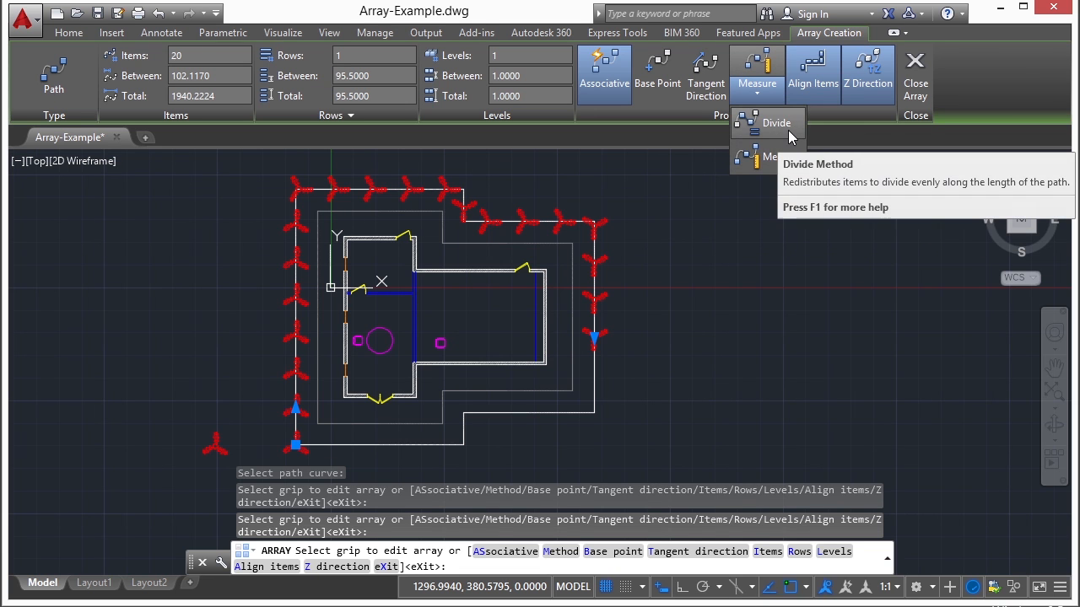
pyautogui.click(809, 78)
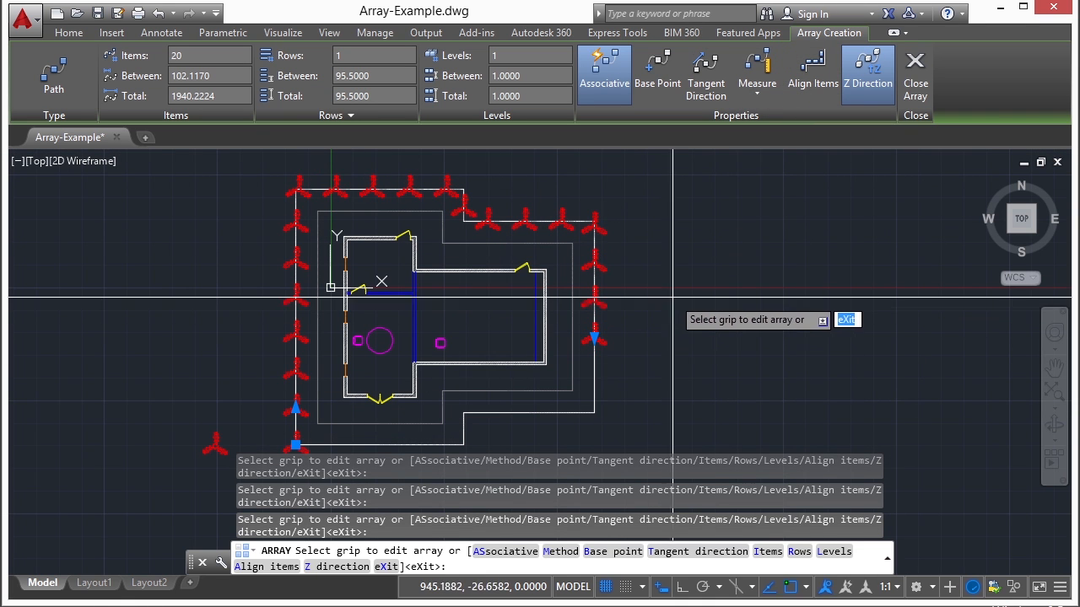
pyautogui.moveTo(647, 295); pyautogui.dragTo(658, 270, button='middle')
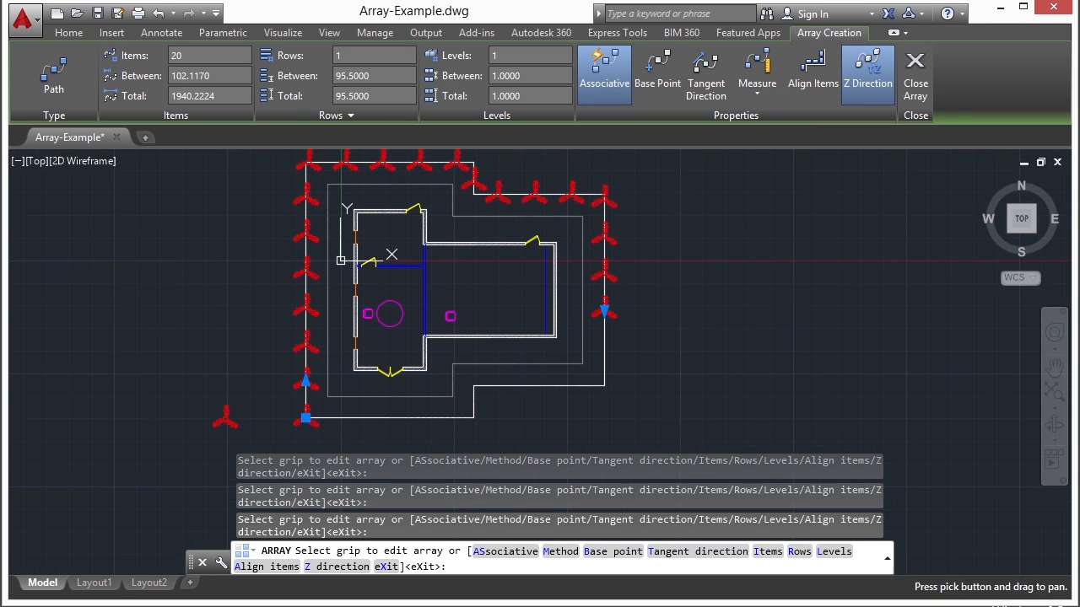
pyautogui.click(812, 76)
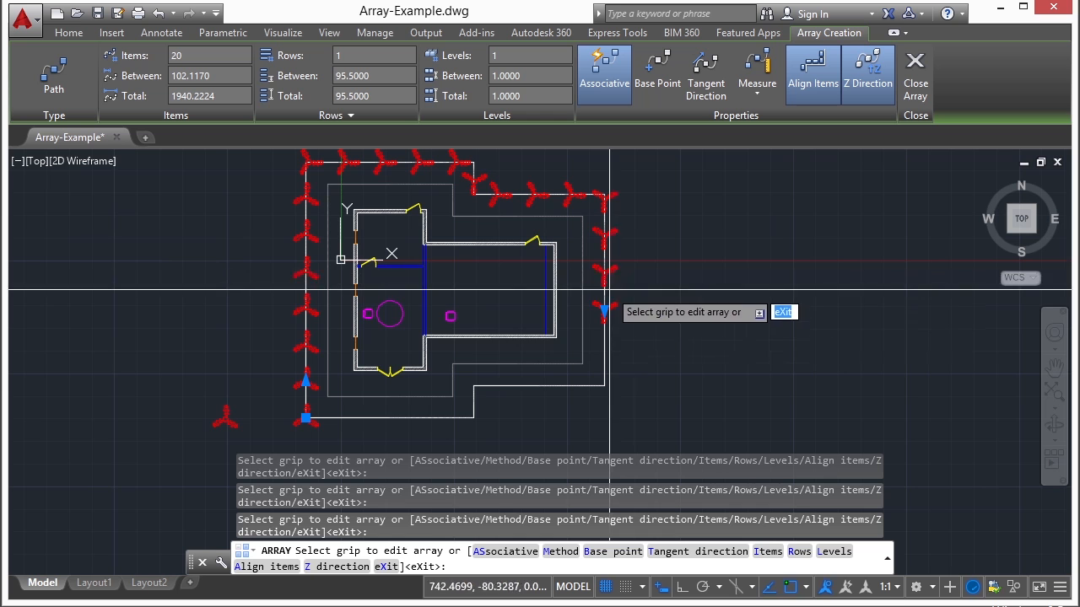
pyautogui.click(815, 82)
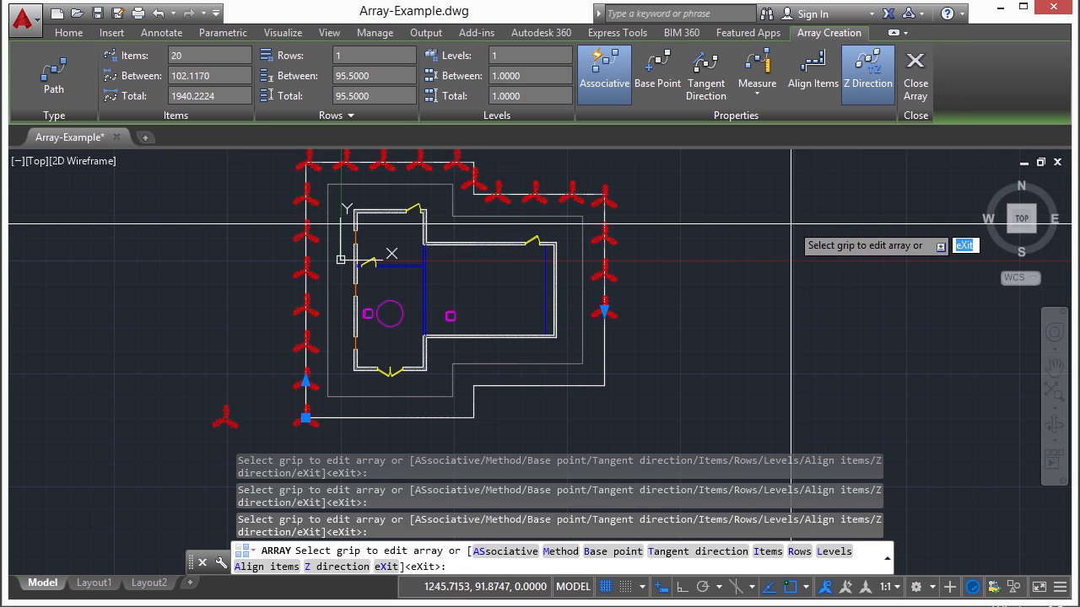
# - Try the Divide method on the path array and return to the Measure method with an item spacing of 100
pyautogui.click(764, 100)
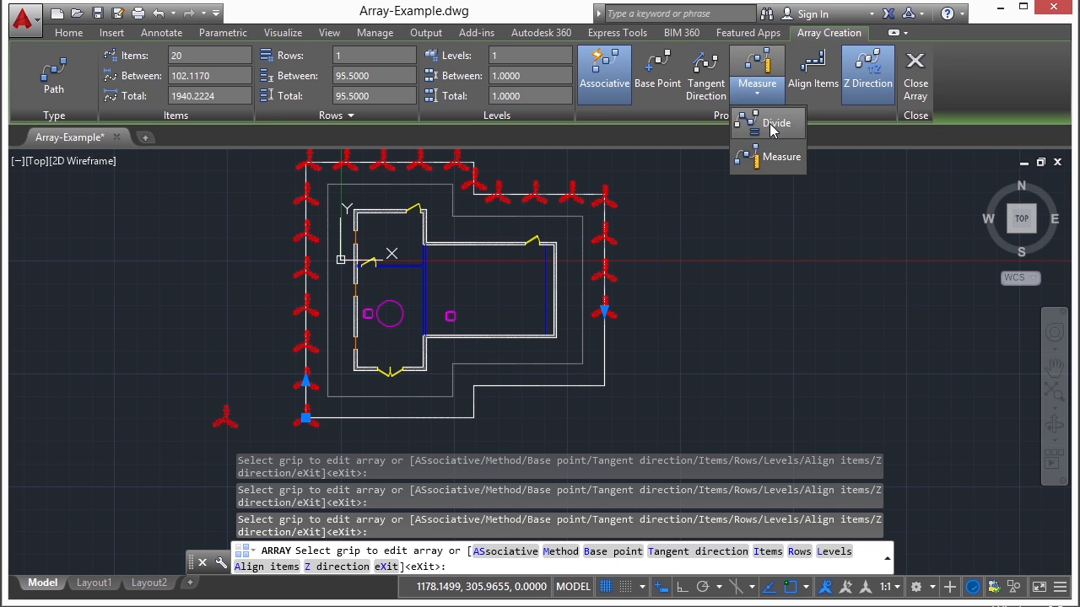
pyautogui.click(769, 123)
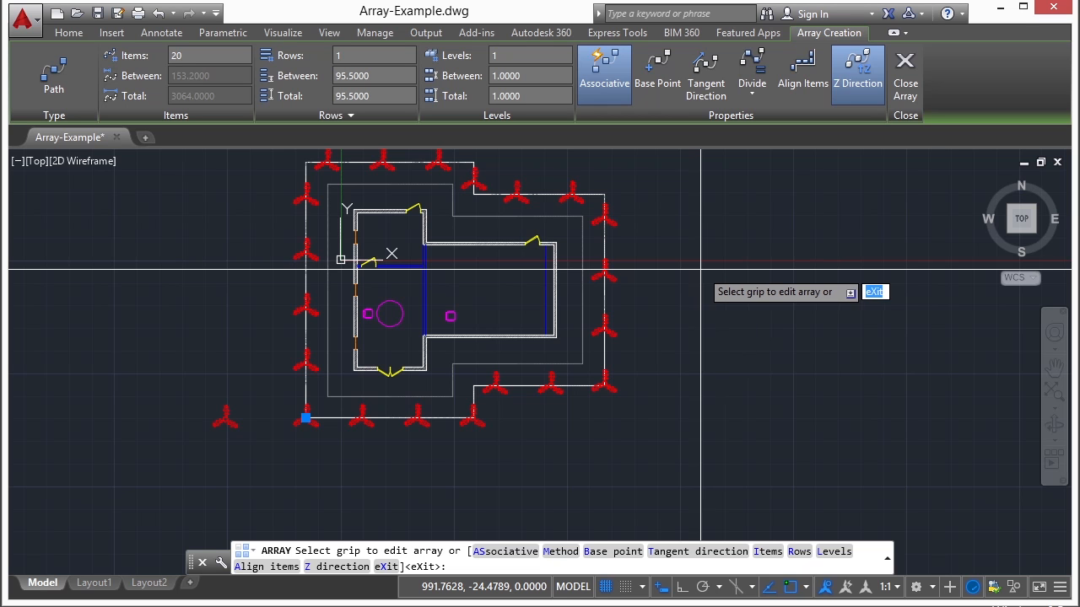
pyautogui.click(752, 84)
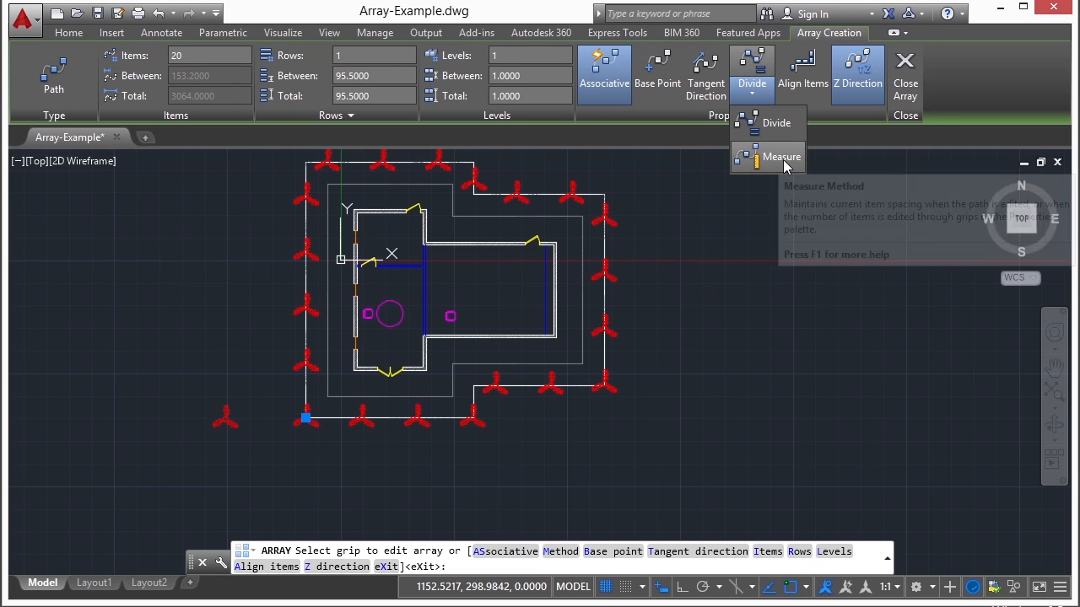
pyautogui.click(782, 158)
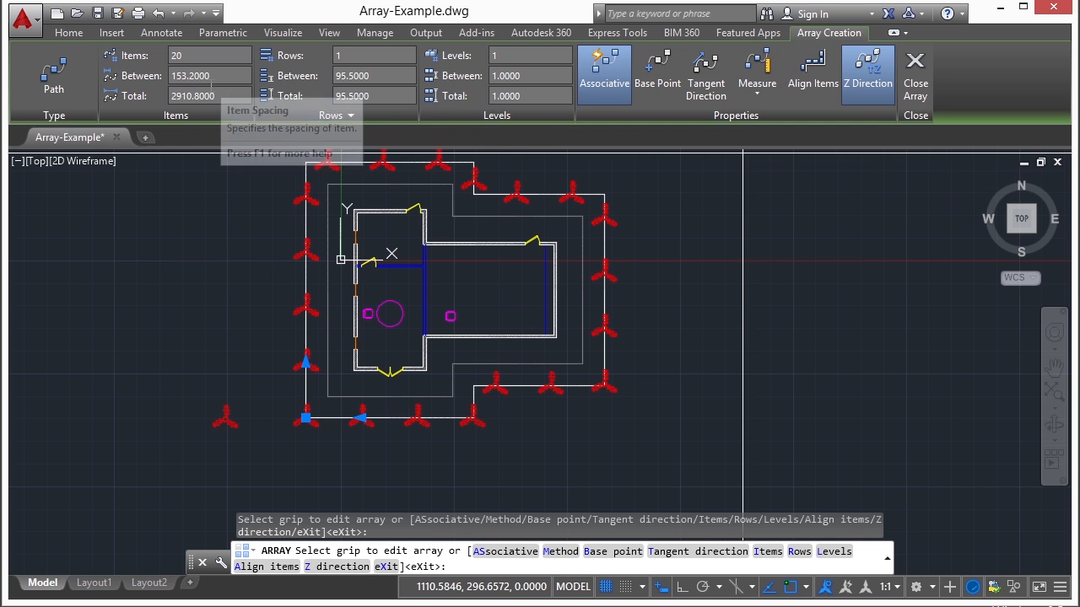
pyautogui.click(220, 76)
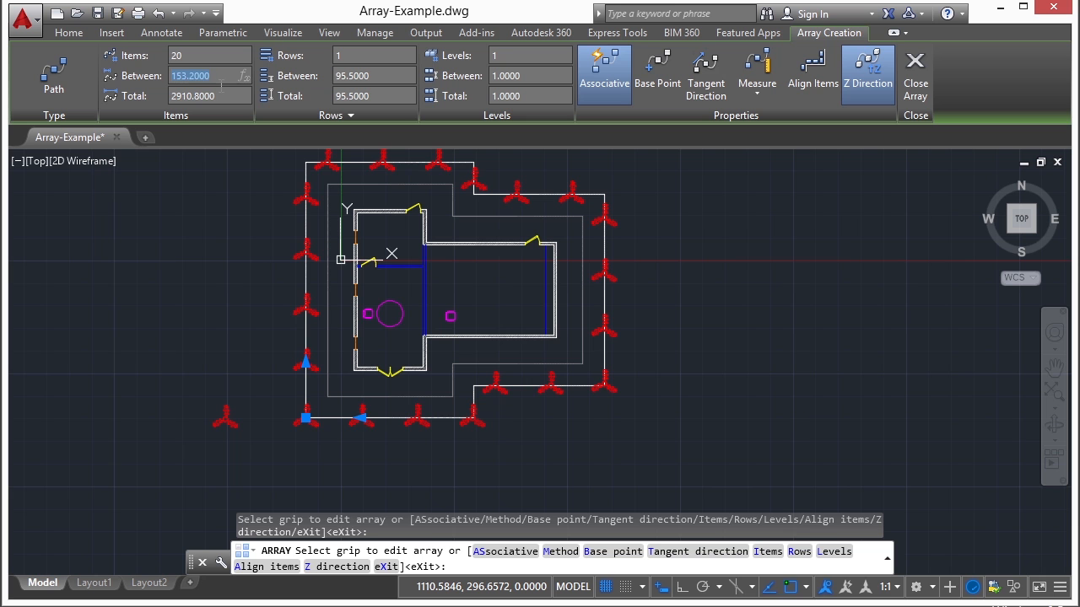
pyautogui.press('Return')
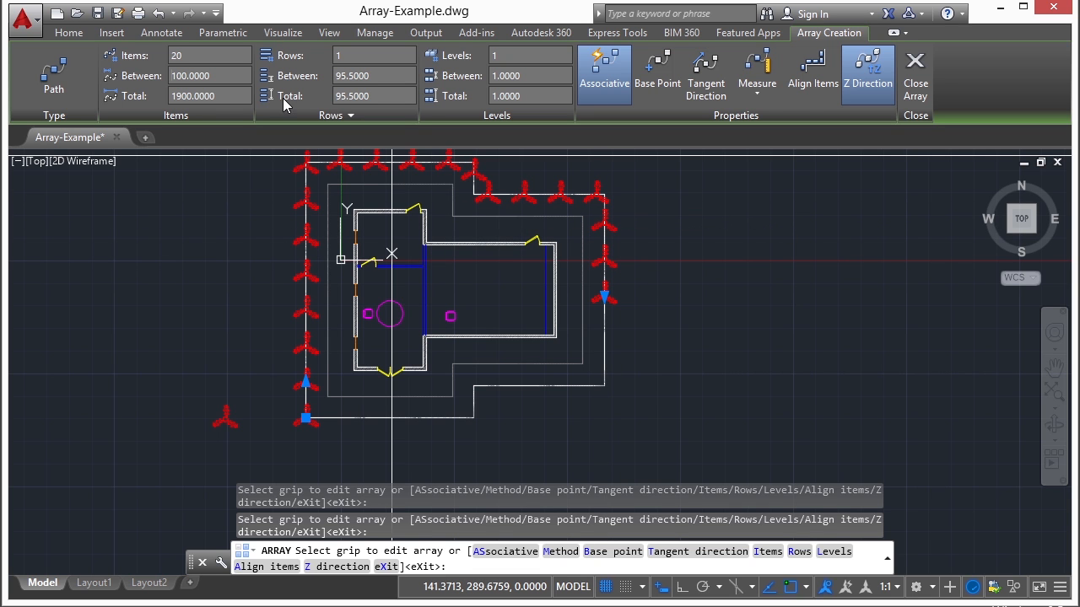
# - Distribute the plant symbols evenly along the whole path with the Divide method
pyautogui.click(757, 89)
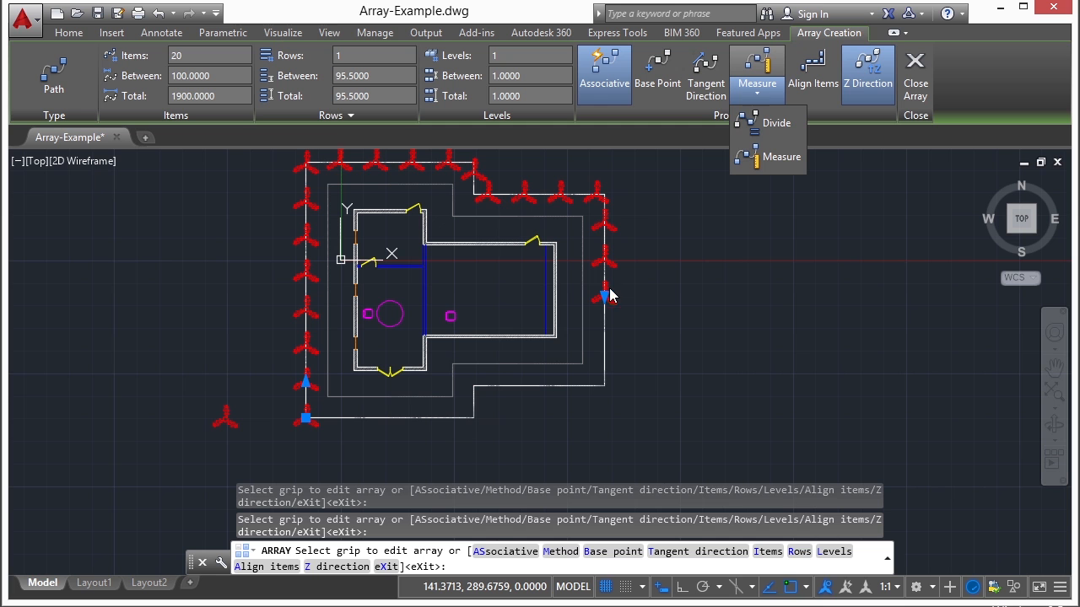
pyautogui.click(765, 124)
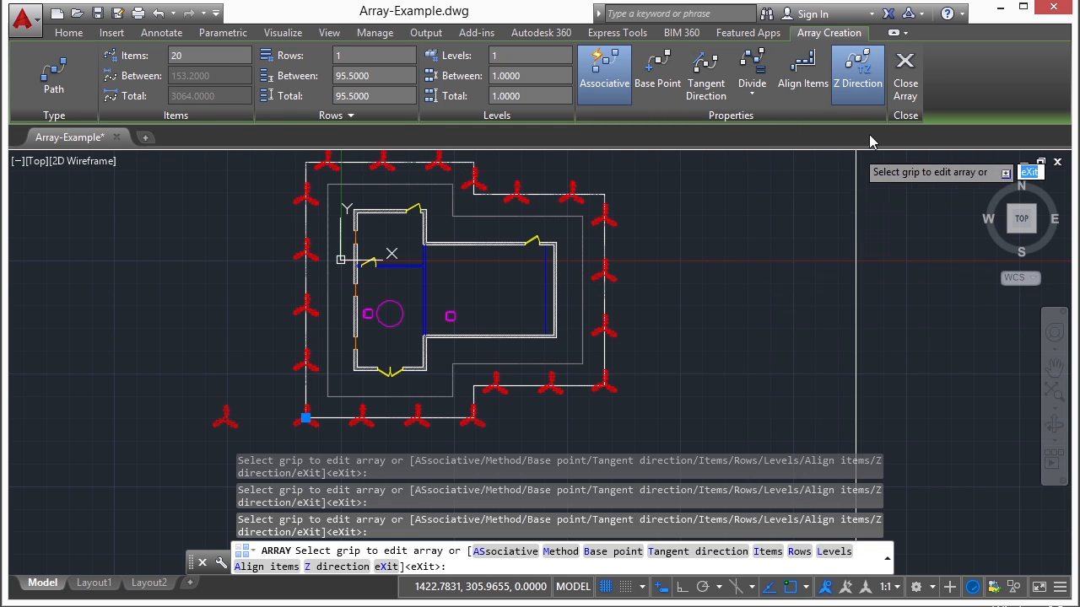
# - Finish the path array of plant symbols around the building
pyautogui.click(904, 84)
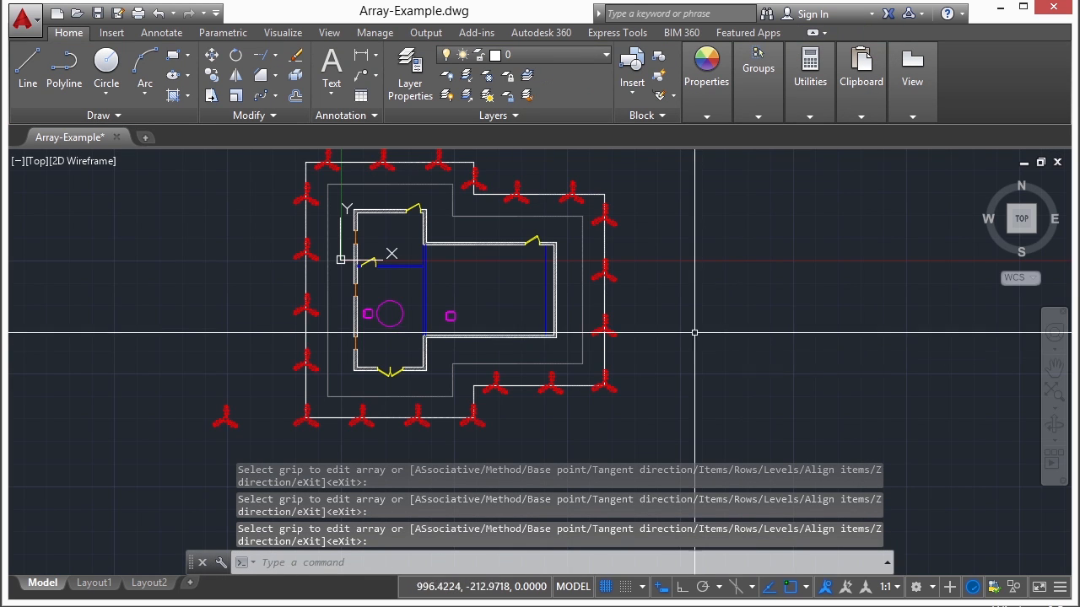
# - Erase the outer boundary polyline beneath the plant symbols and undo the erasure
pyautogui.scroll(-2, 708, 313)
pyautogui.scroll(2, 677, 229)
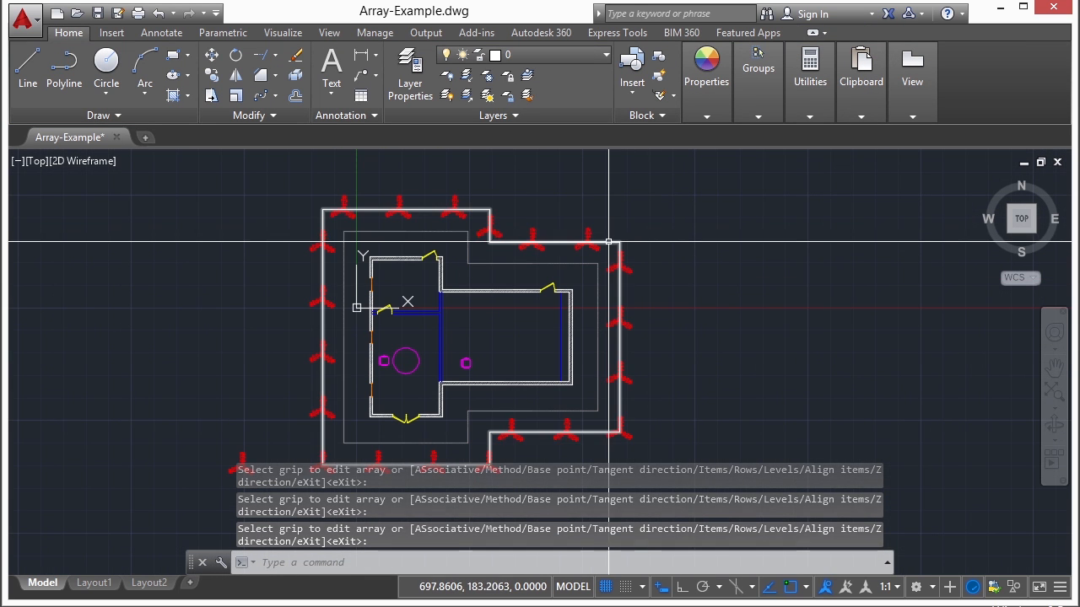
pyautogui.click(620, 253)
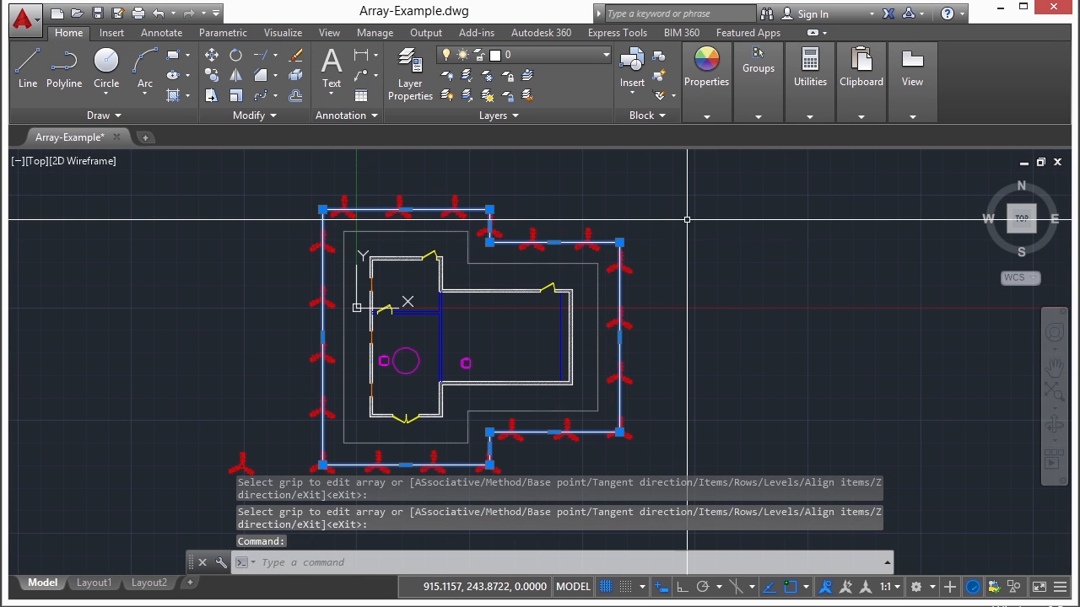
pyautogui.click(299, 57)
pyautogui.moveTo(676, 221); pyautogui.dragTo(730, 216, button='middle')
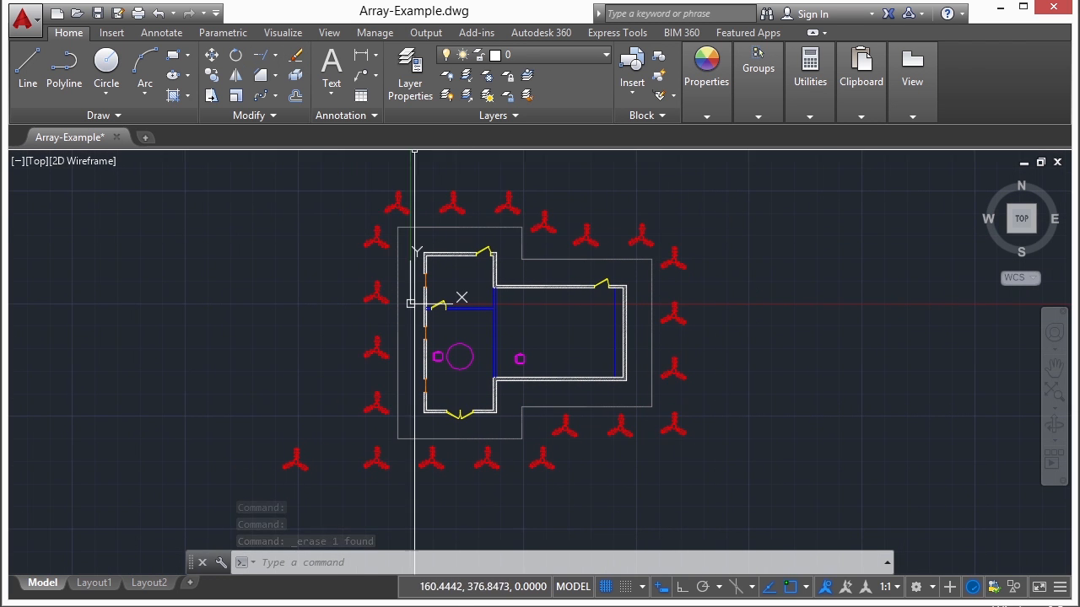
pyautogui.click(157, 13)
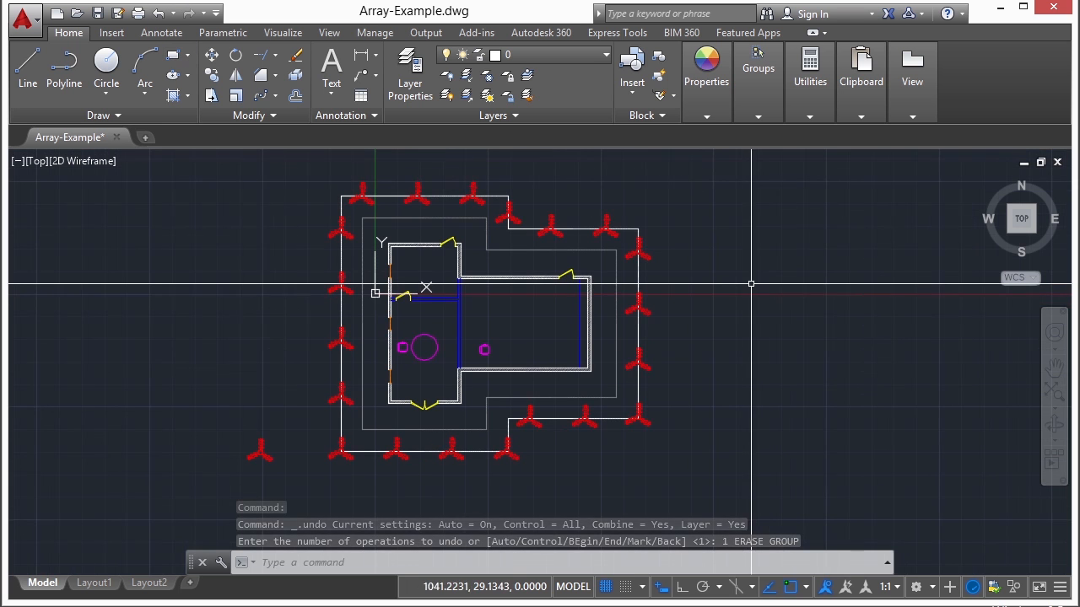
# - Edit the finished path array to have 2 rows of plant symbols with a row spacing of 100, and deselect it
pyautogui.click(651, 258)
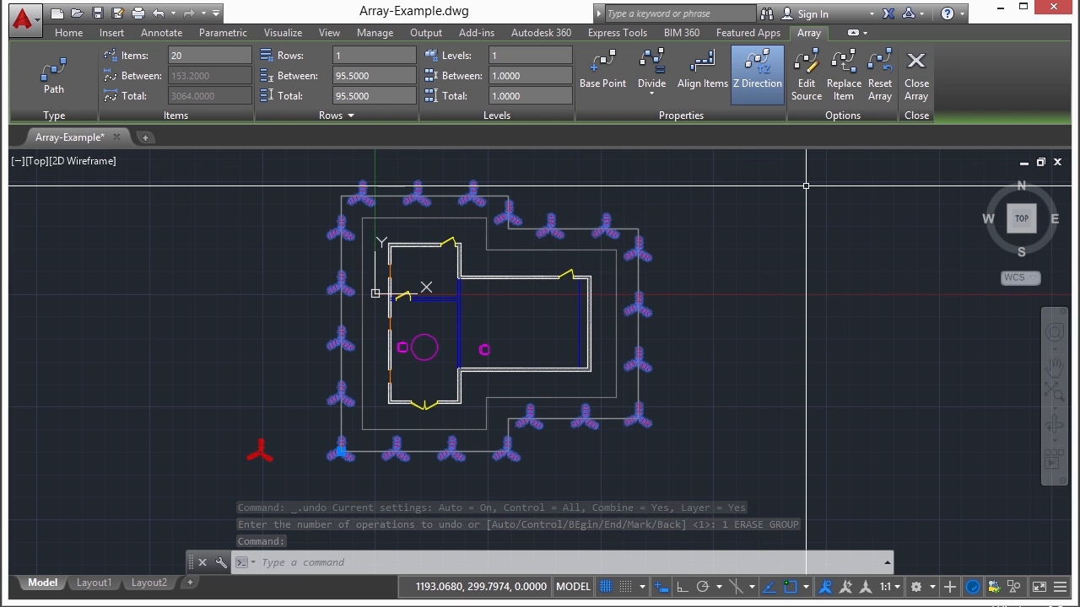
pyautogui.click(357, 60)
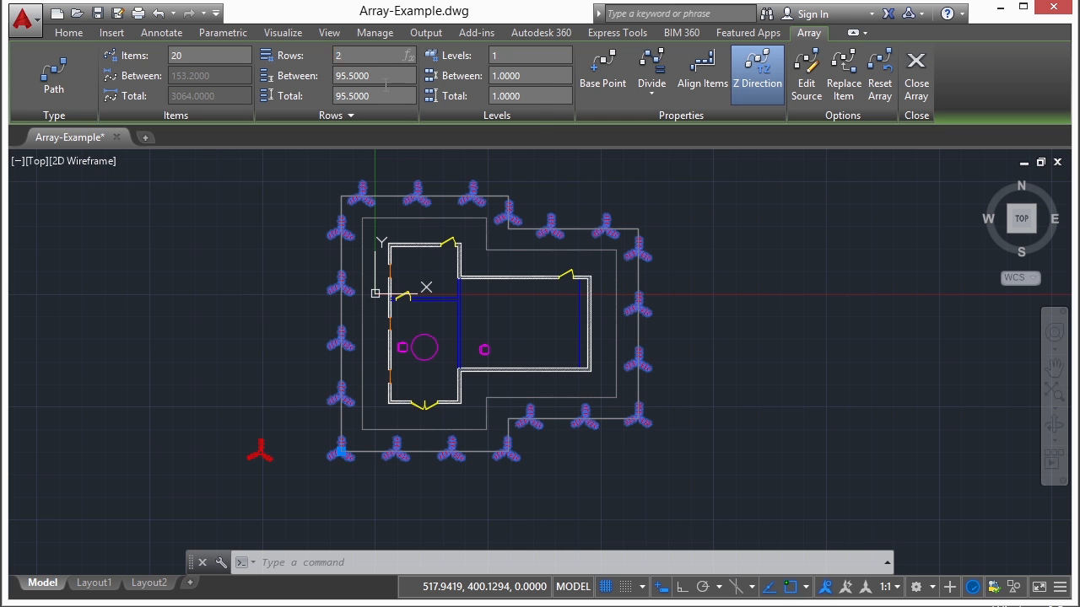
pyautogui.click(367, 75)
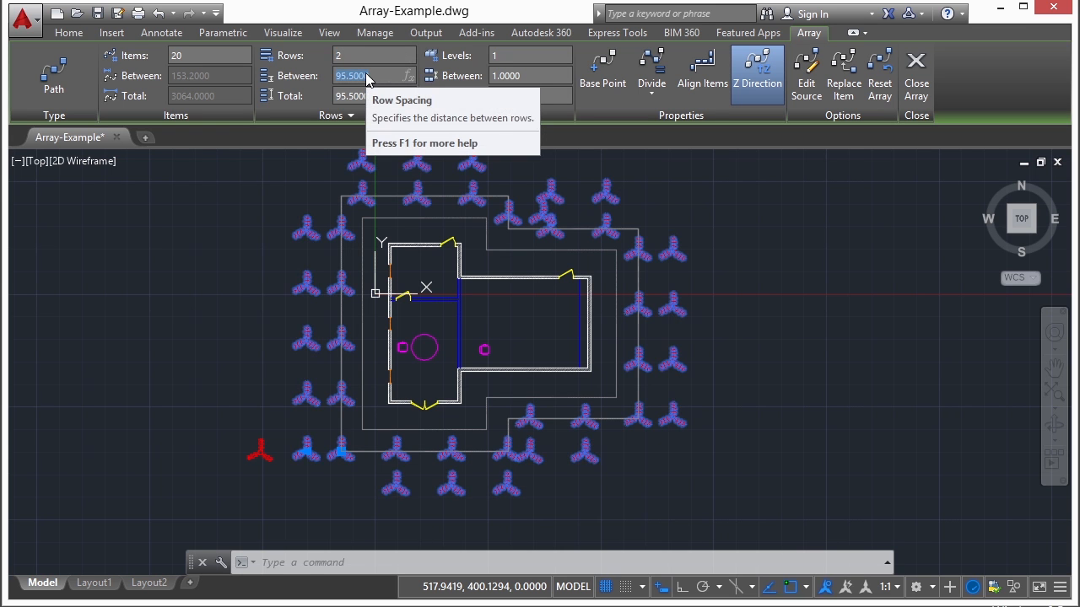
pyautogui.write('100')
pyautogui.press('Return')
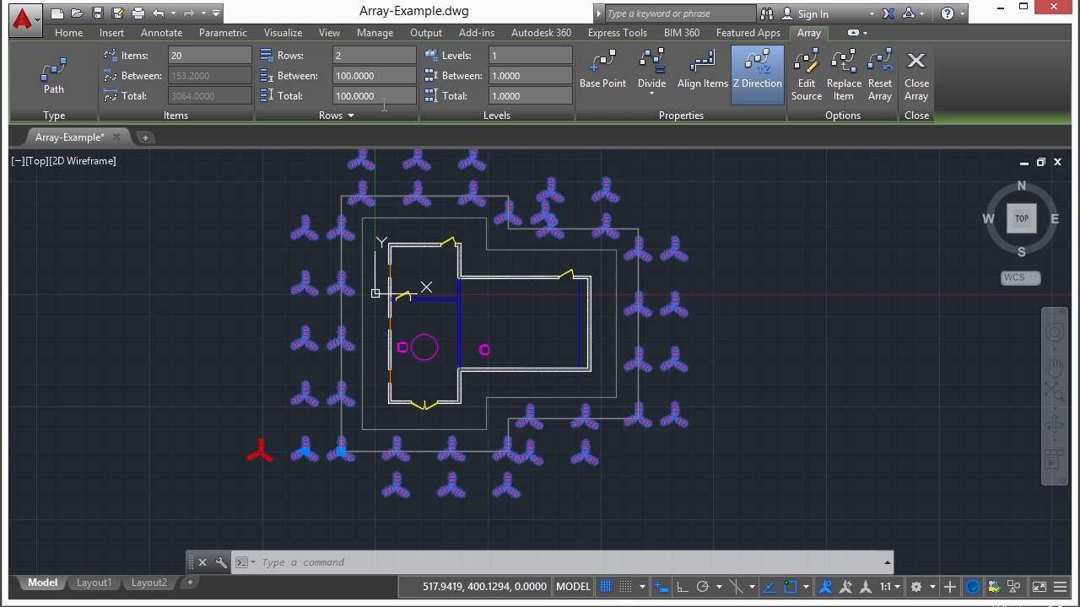
pyautogui.click(528, 62)
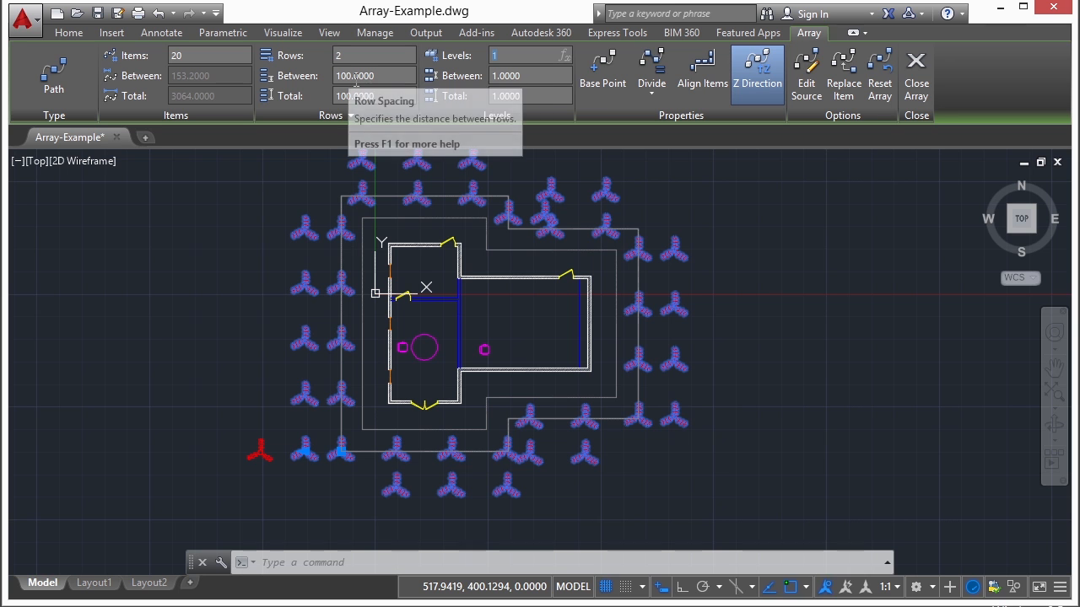
pyautogui.click(737, 287)
pyautogui.press('Escape')
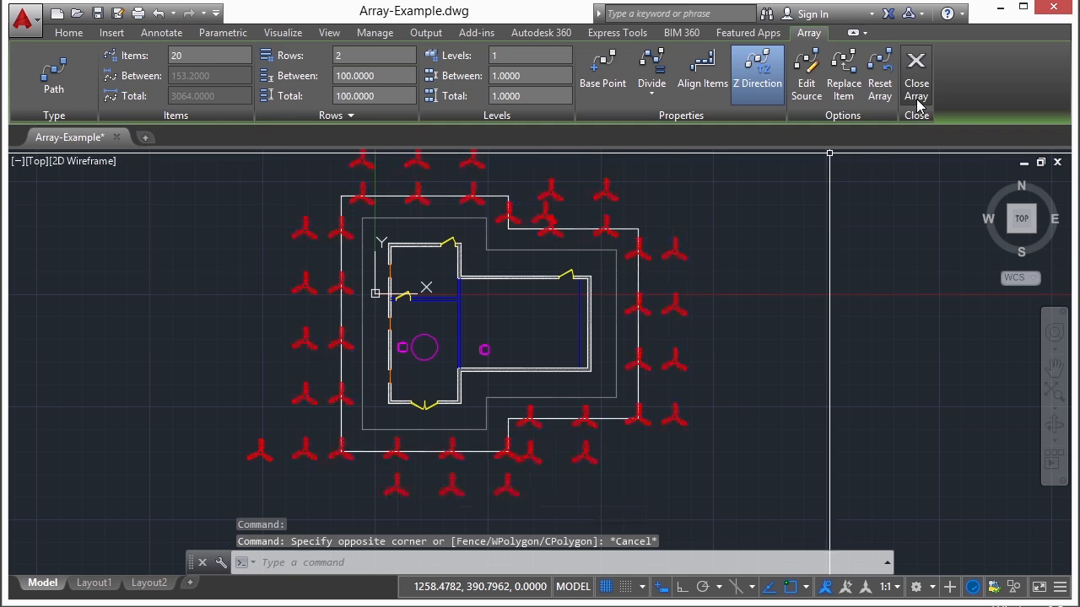
# - Reselect the path array and extend it outward in the drawing to 6 rows
pyautogui.click(671, 245)
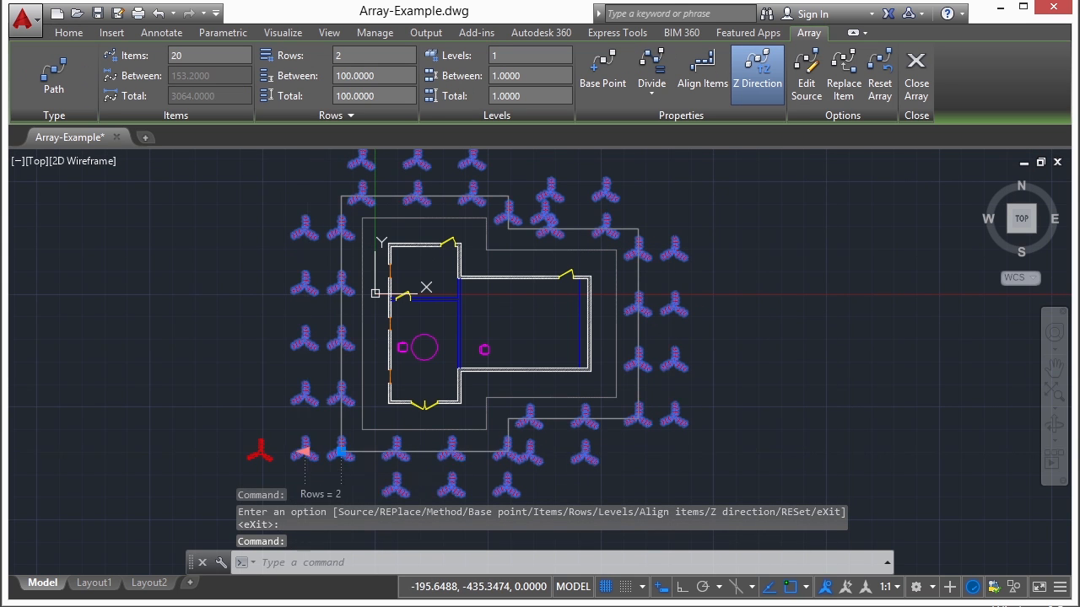
pyautogui.click(341, 453)
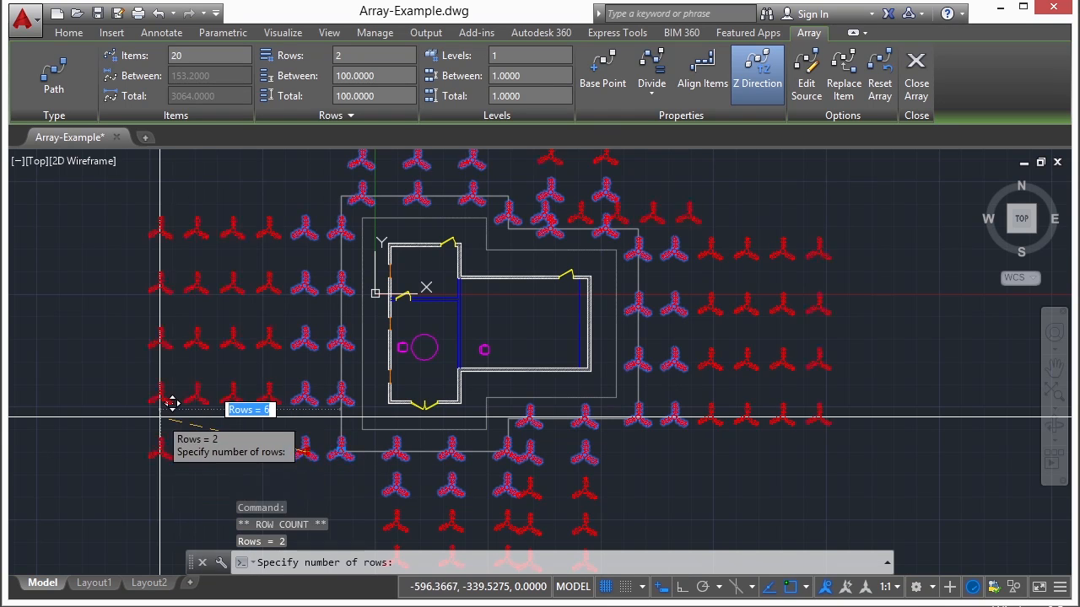
pyautogui.click(171, 401)
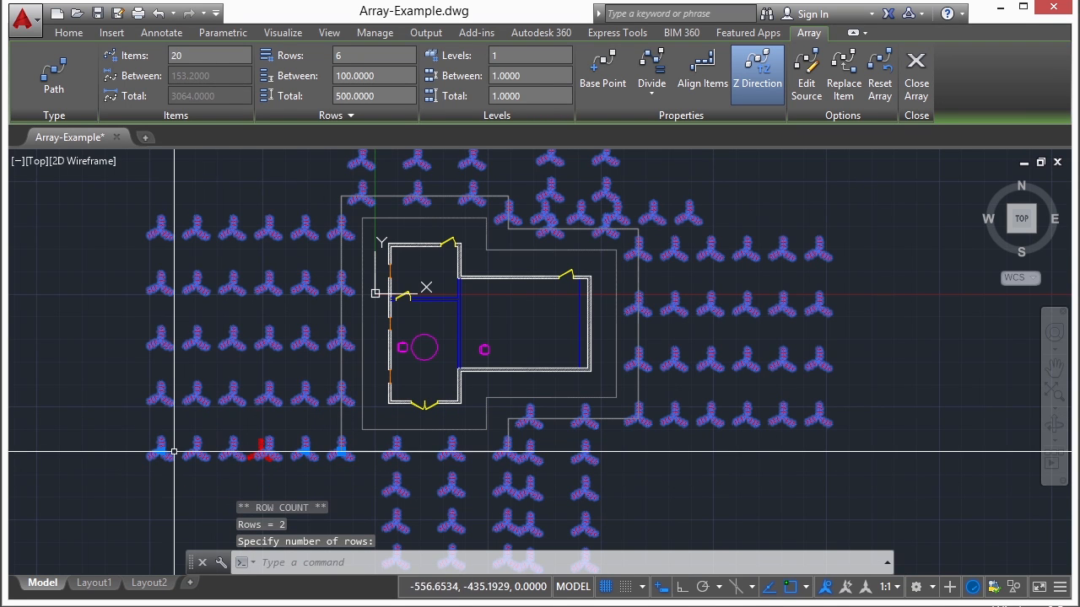
# - Shrink the path array back to a single row on the boundary path and deselect it
pyautogui.click(161, 452)
pyautogui.click(340, 451)
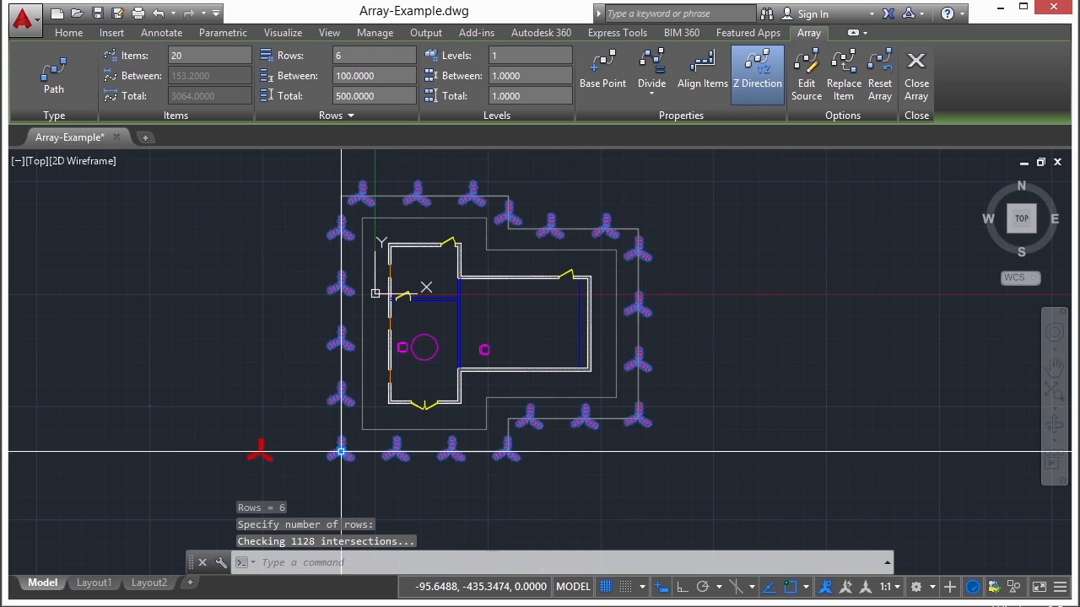
pyautogui.press('Escape')
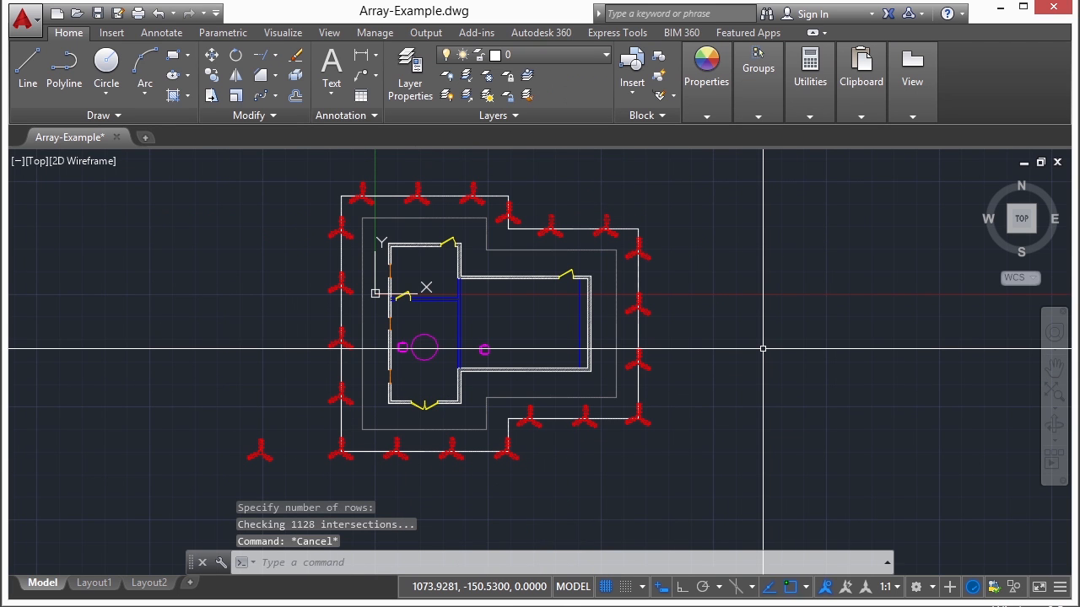